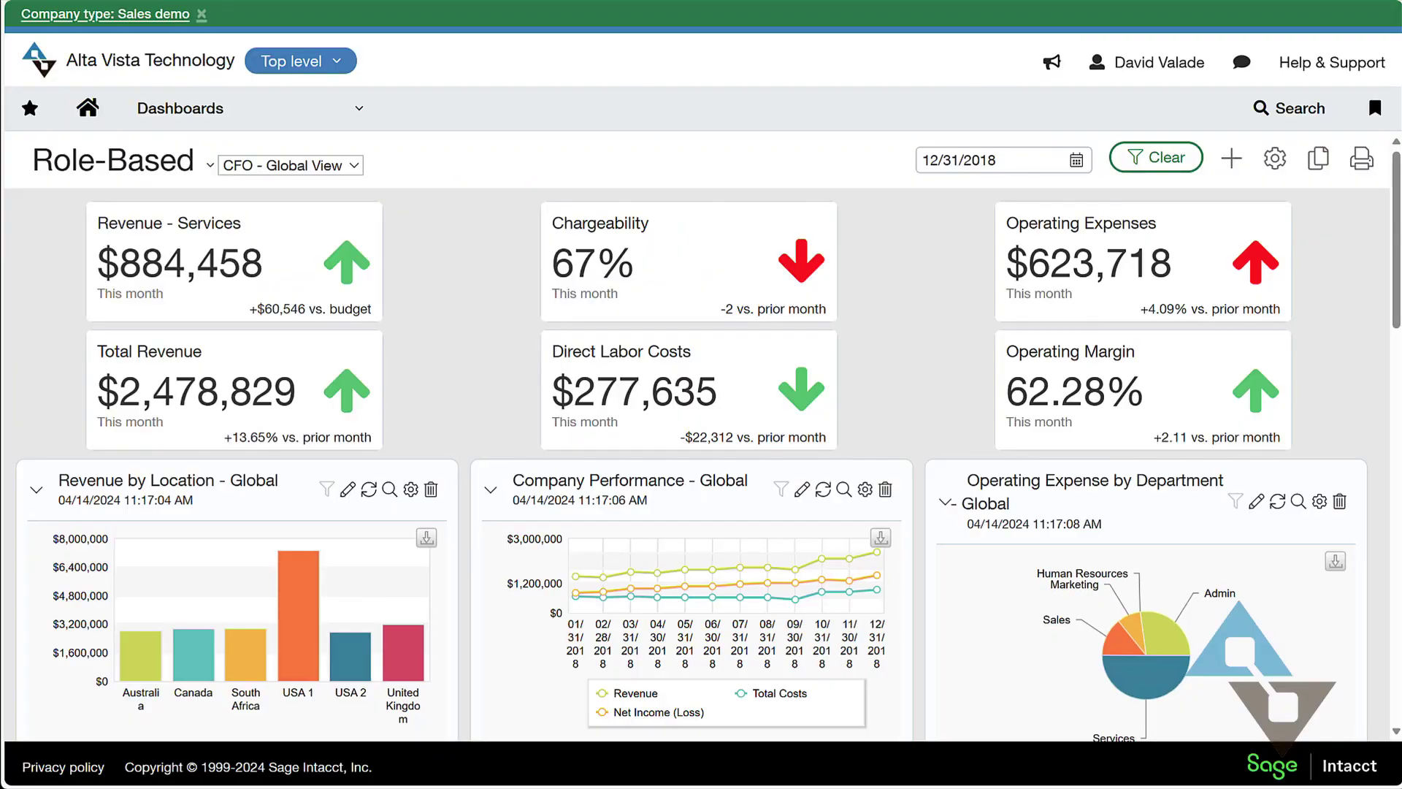
Launch the new custom field wizard from Platform Services' Object customization area.
click(344, 115)
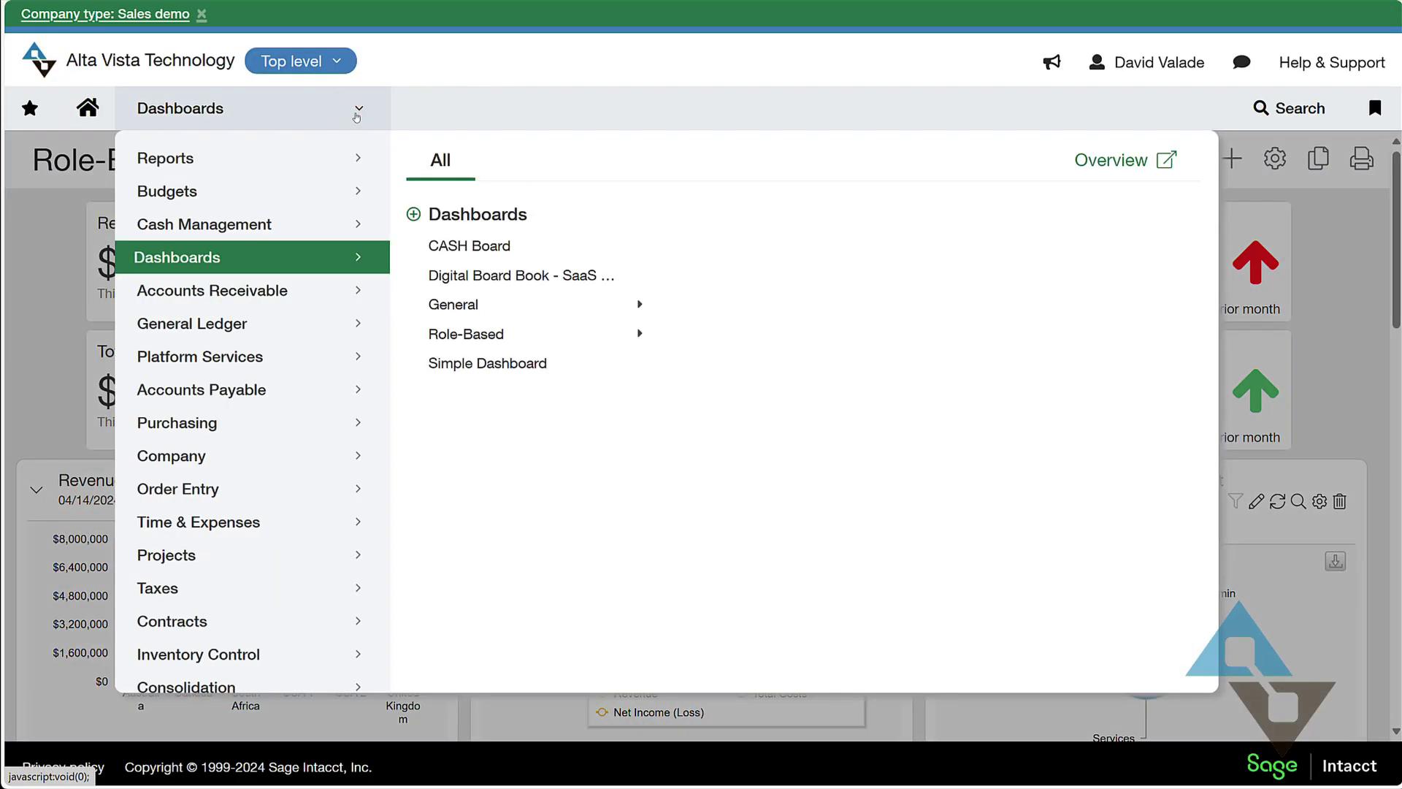
click(288, 371)
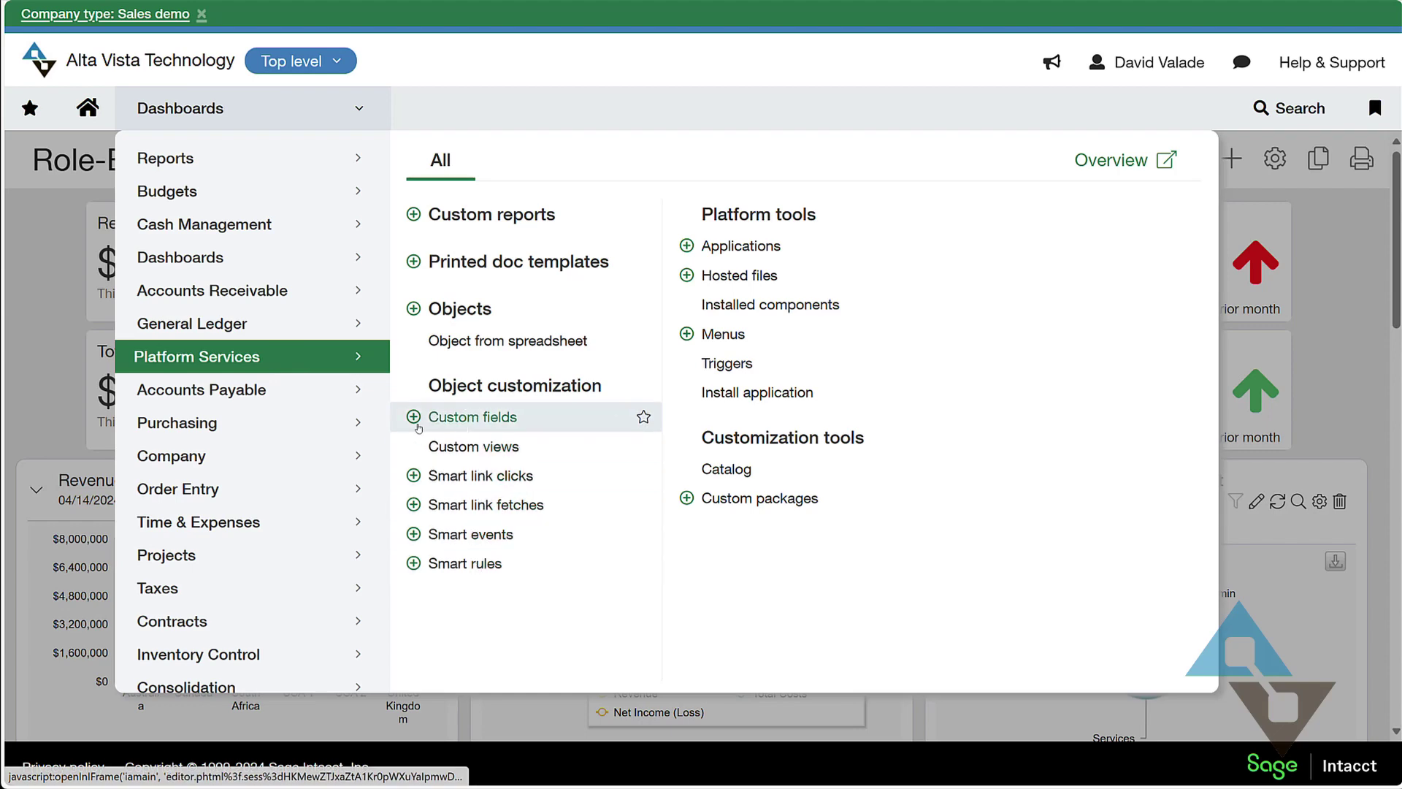
click(418, 427)
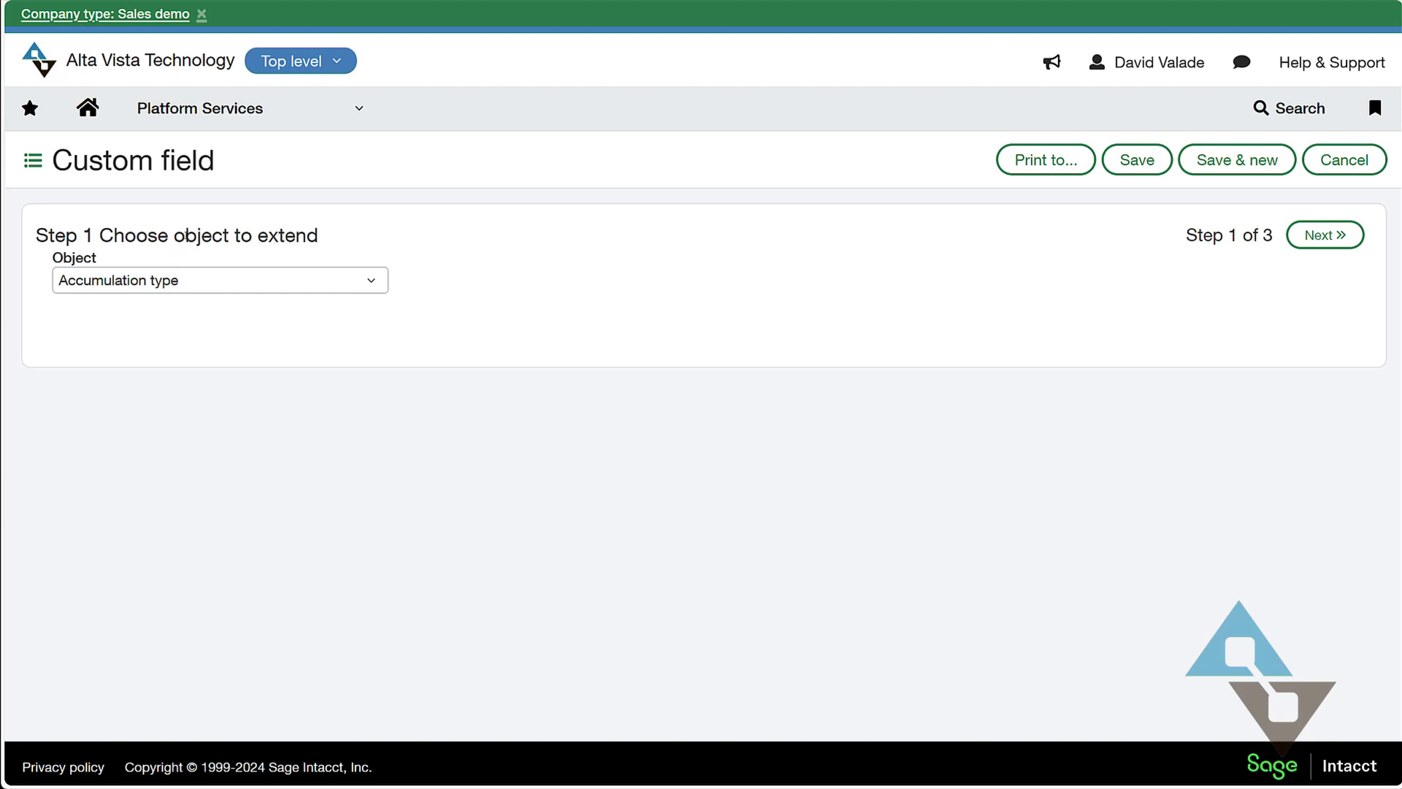
Choose Customer as the object the new field extends, then proceed to Step 2.
click(375, 279)
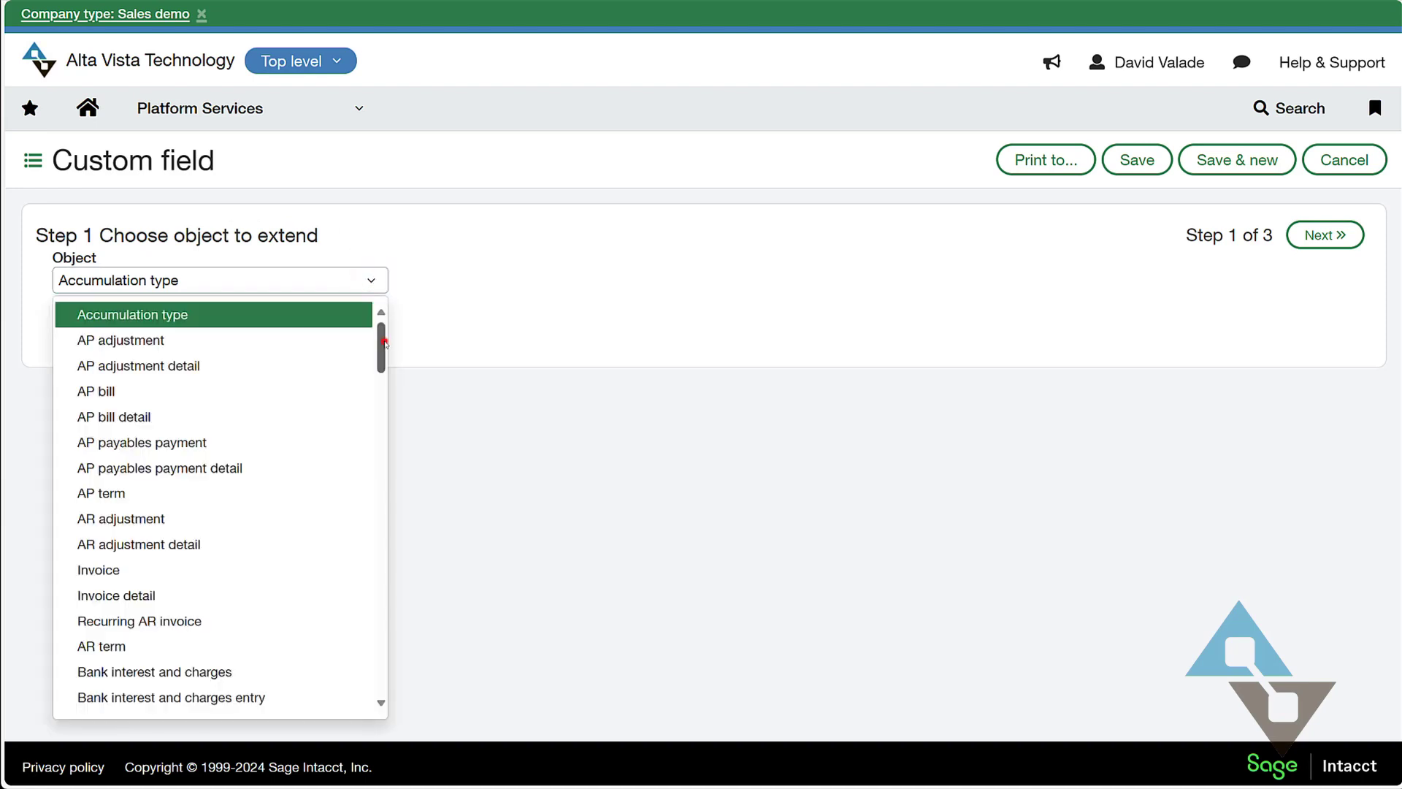
drag(385, 341, 395, 430)
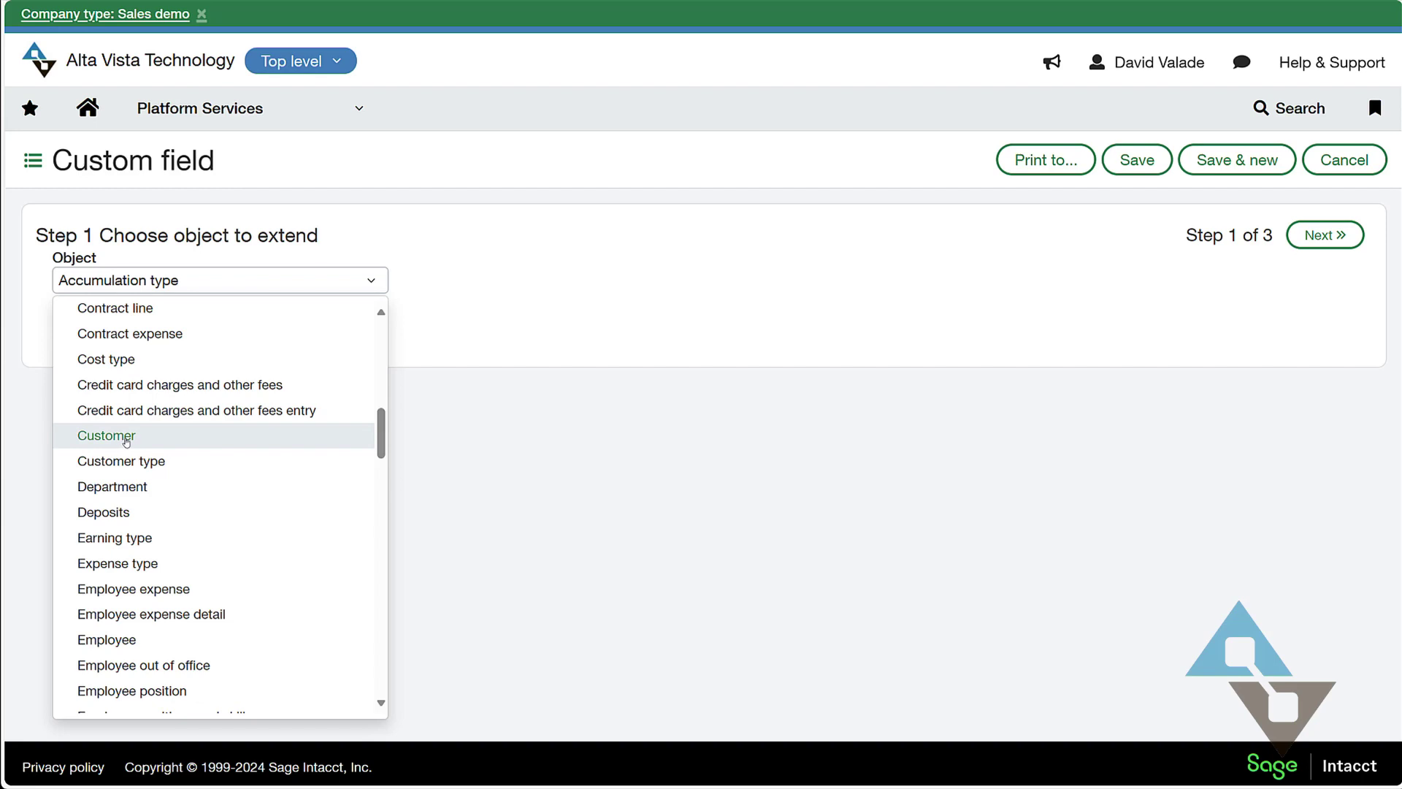
click(126, 438)
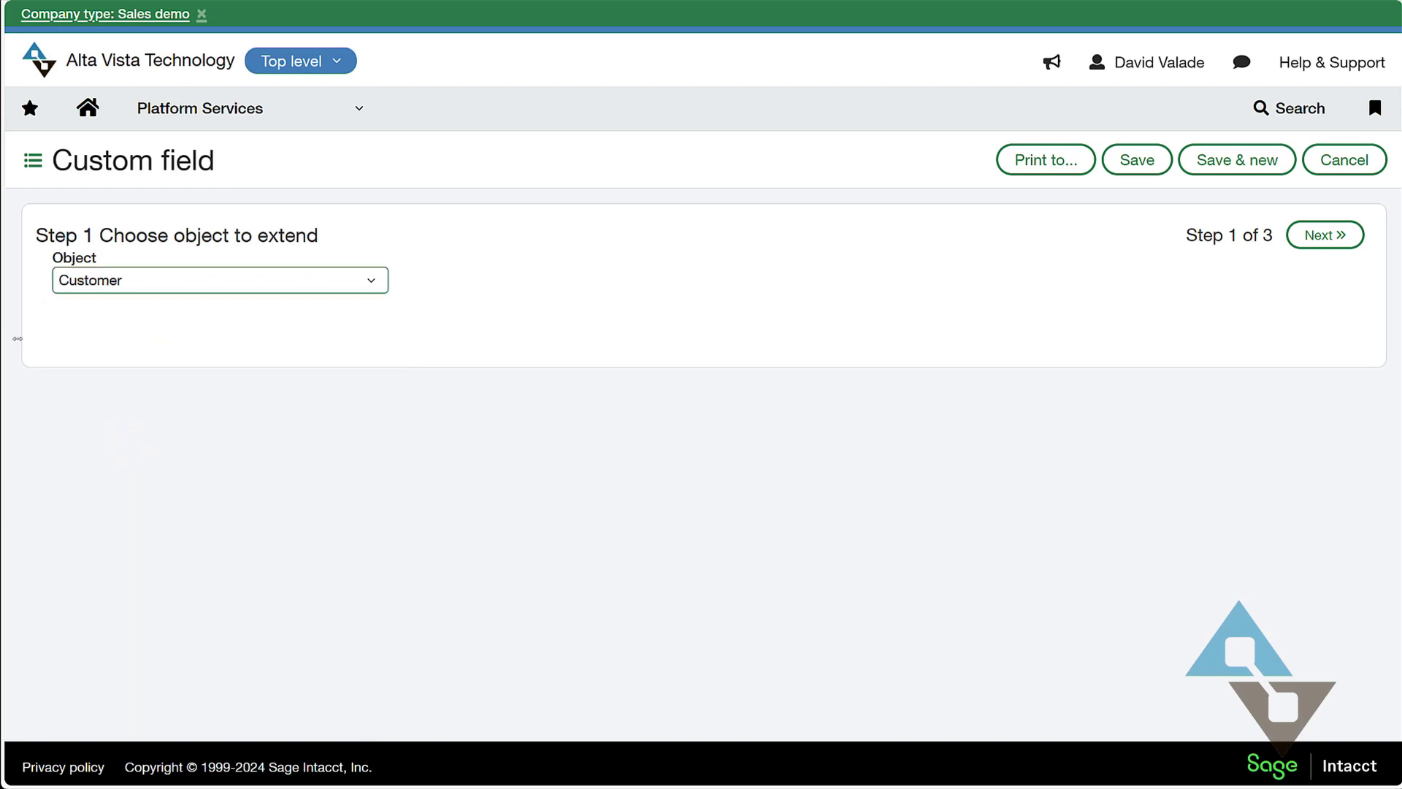
click(1302, 235)
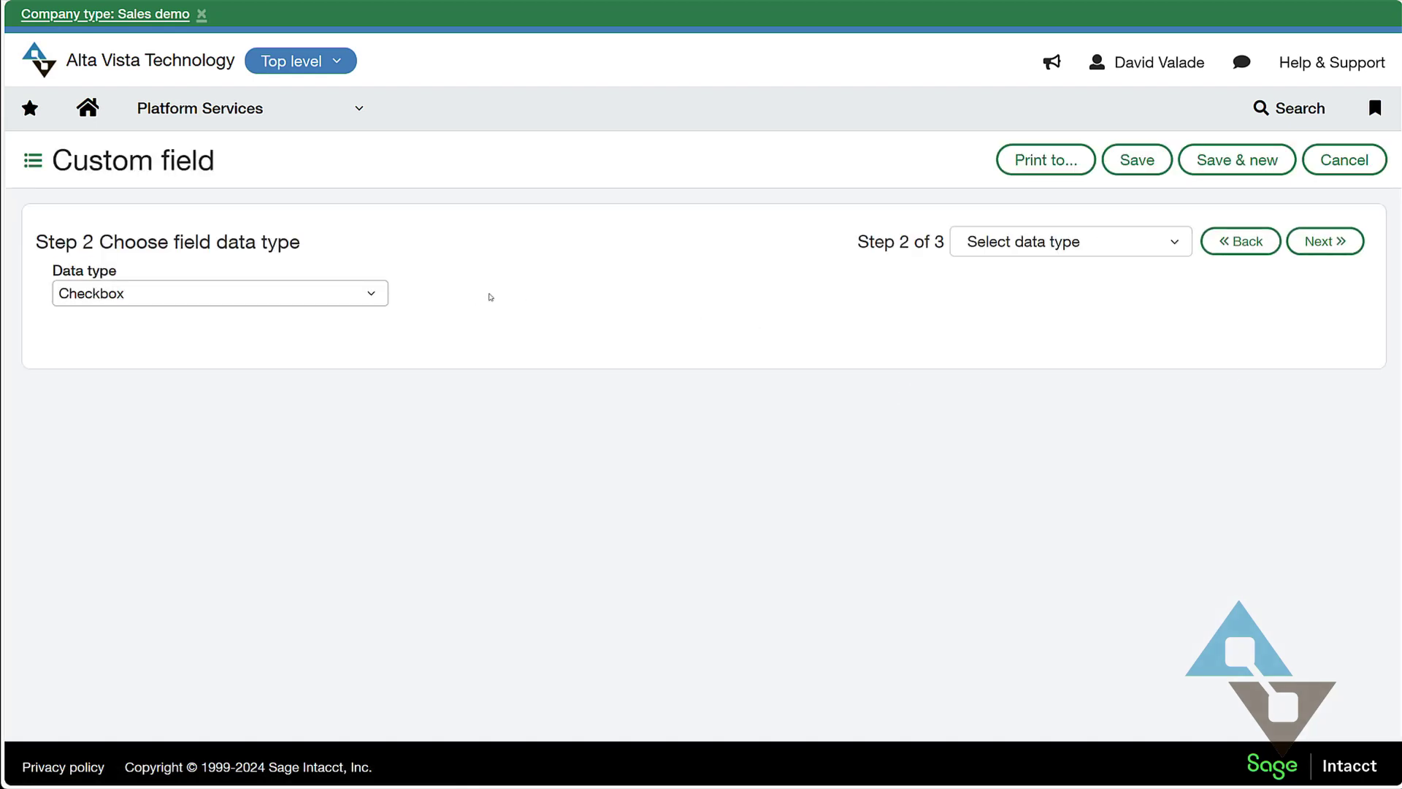
Set the custom field's data type to Picklist instead of Checkbox.
click(362, 296)
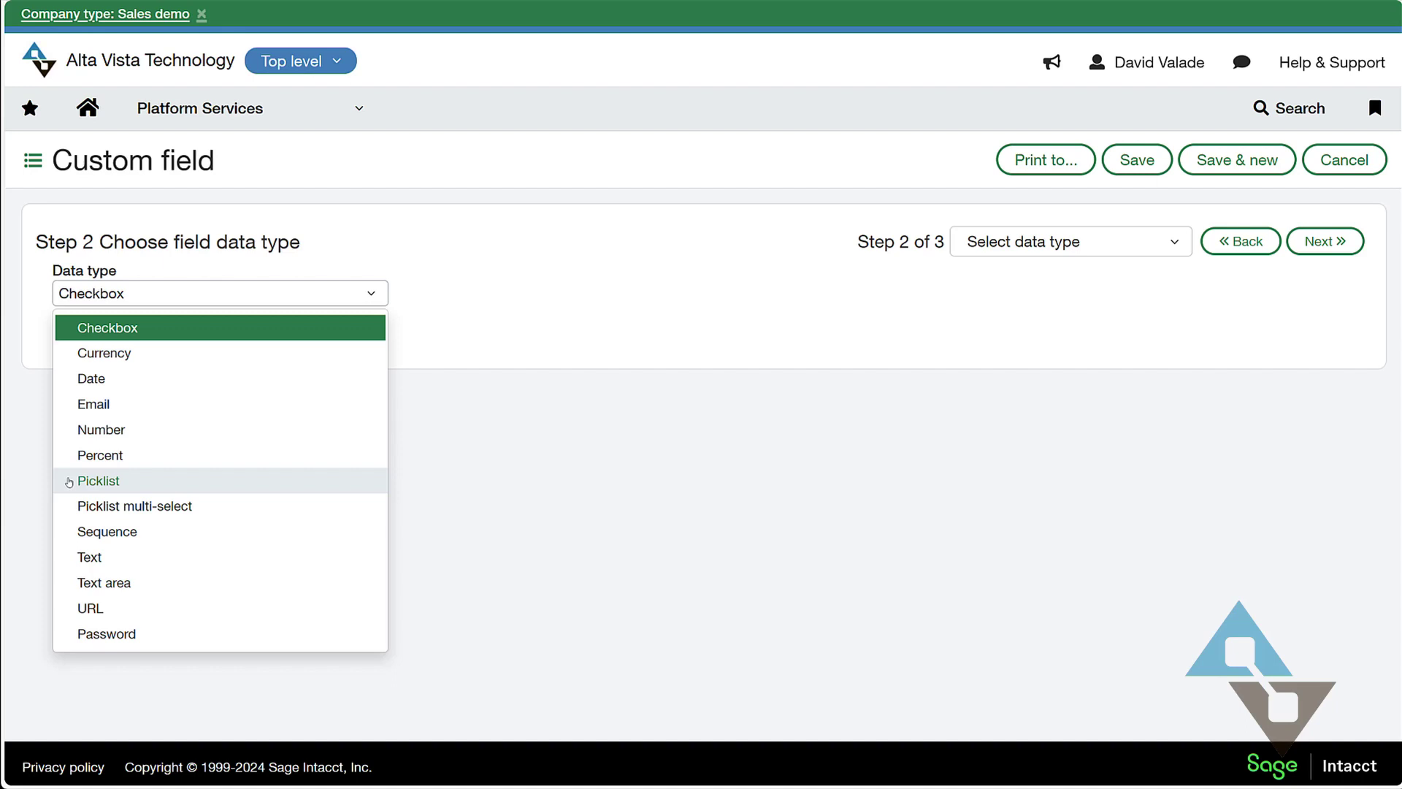
click(115, 484)
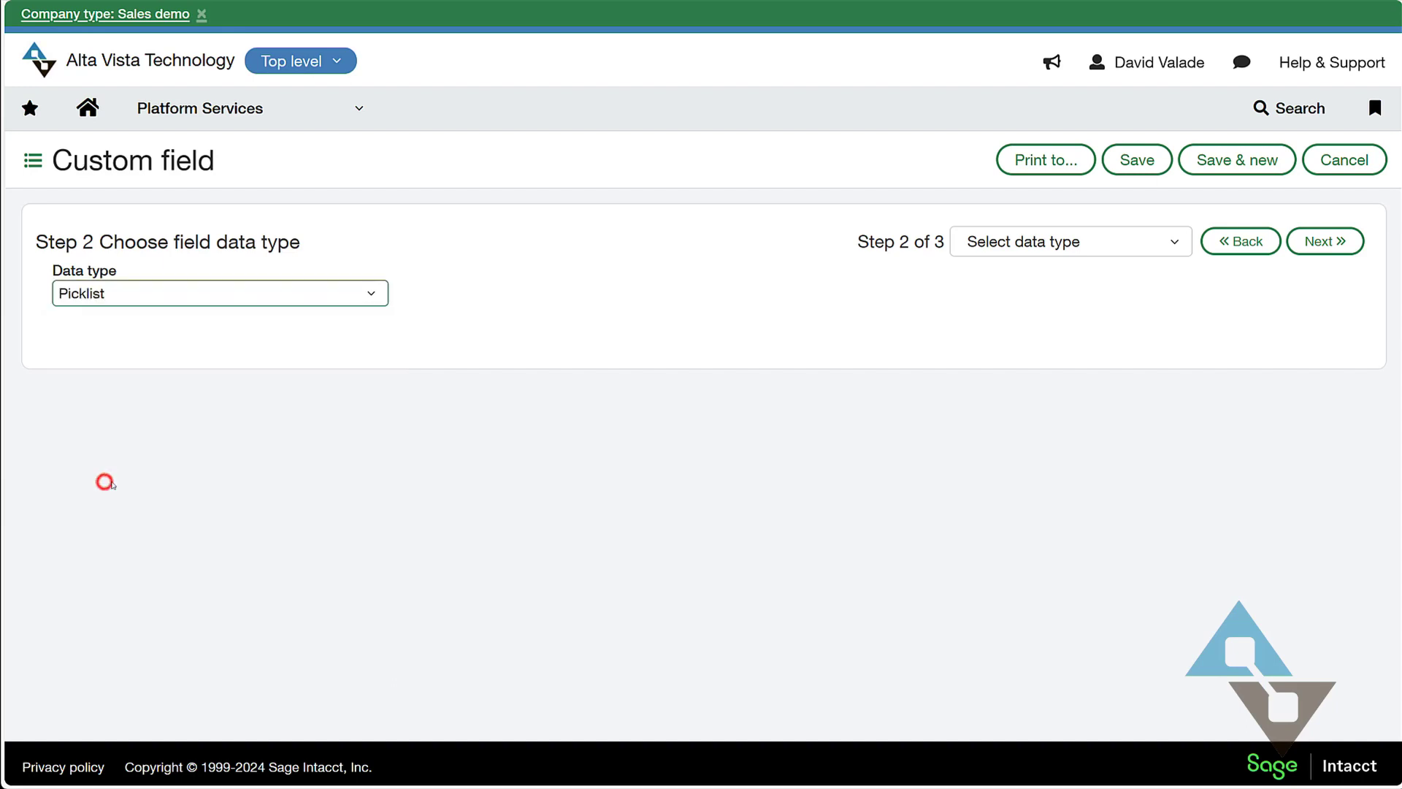
click(110, 292)
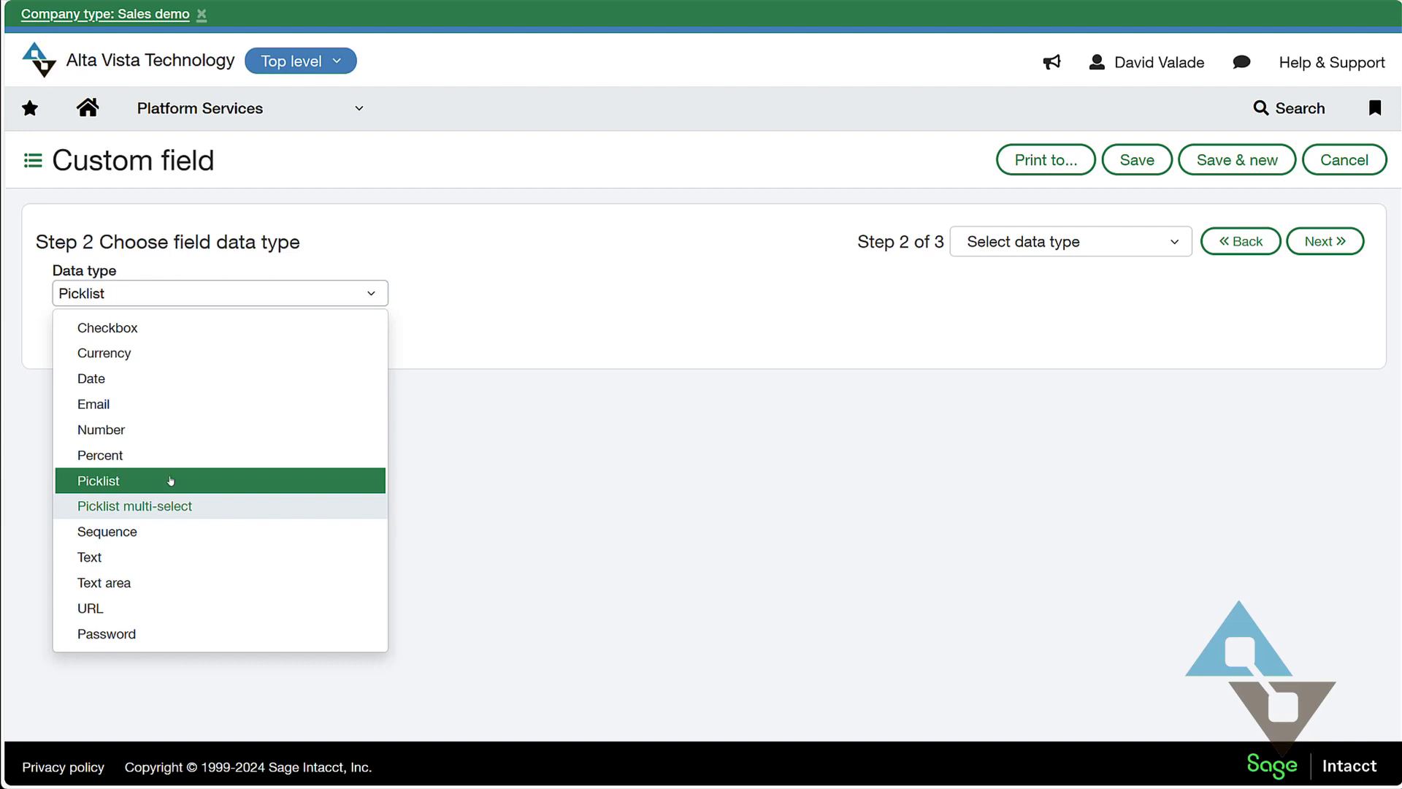
click(645, 458)
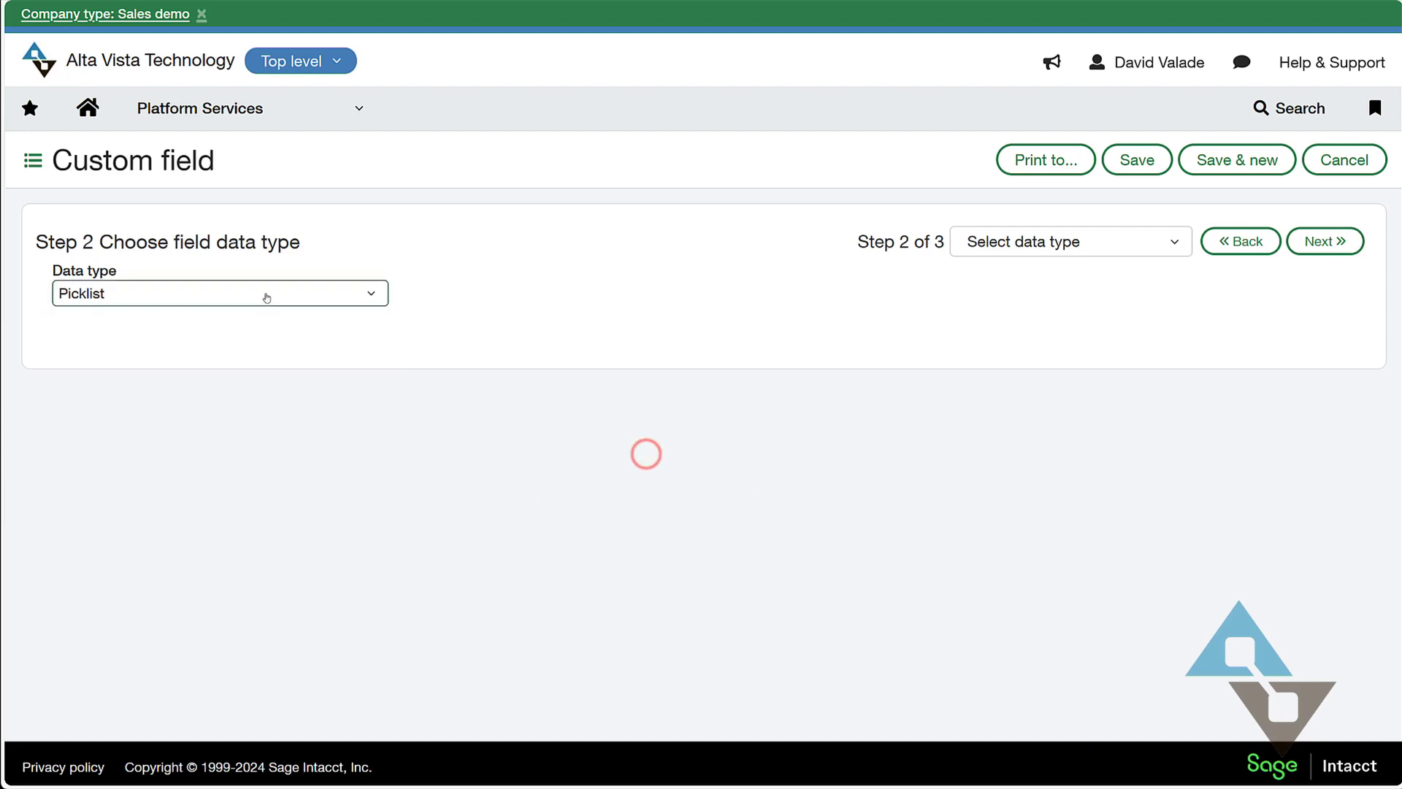
Label the picklist 'Olympic Status' so its Field ID fills in as OLYMPIC_STATUS.
click(1315, 241)
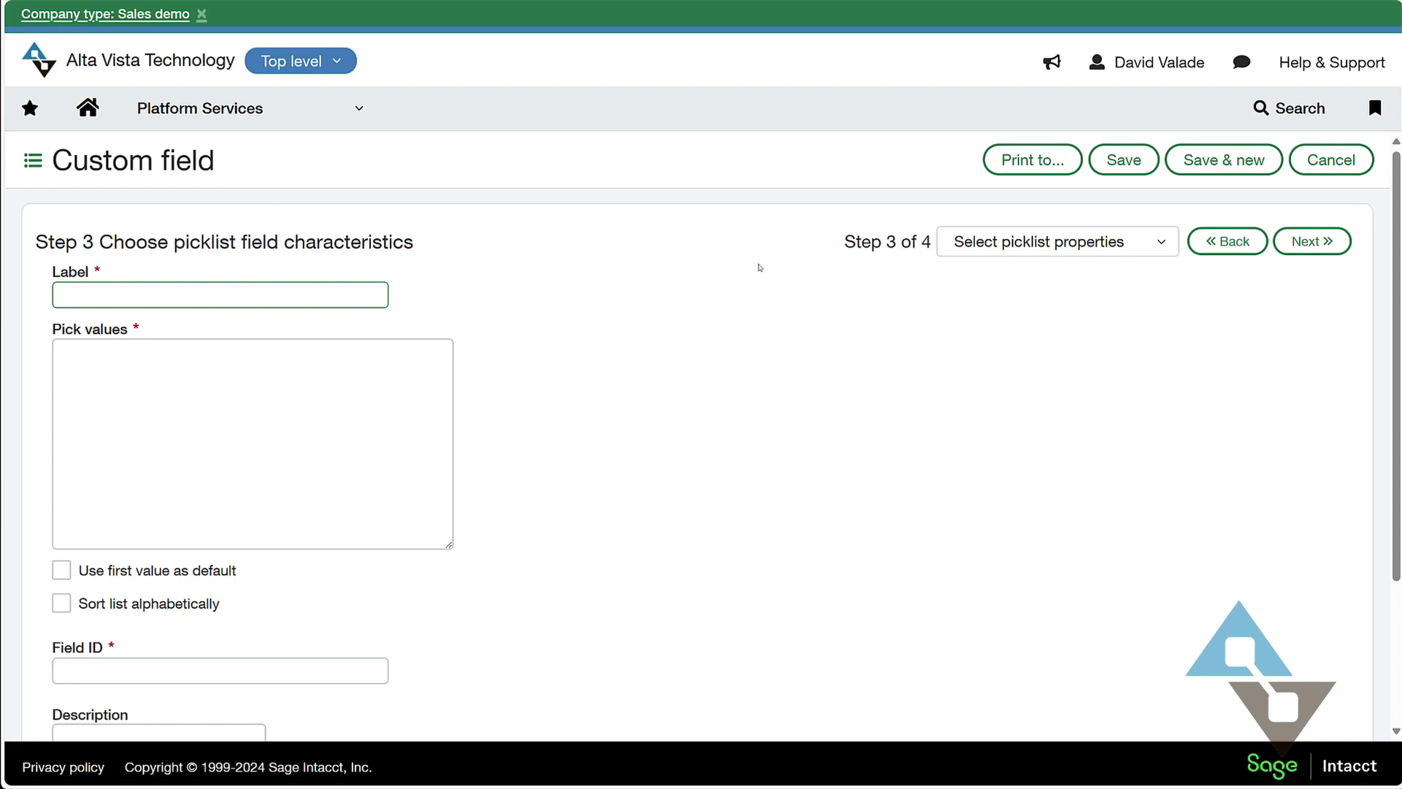
text(Olympic Status)
key(Tab)
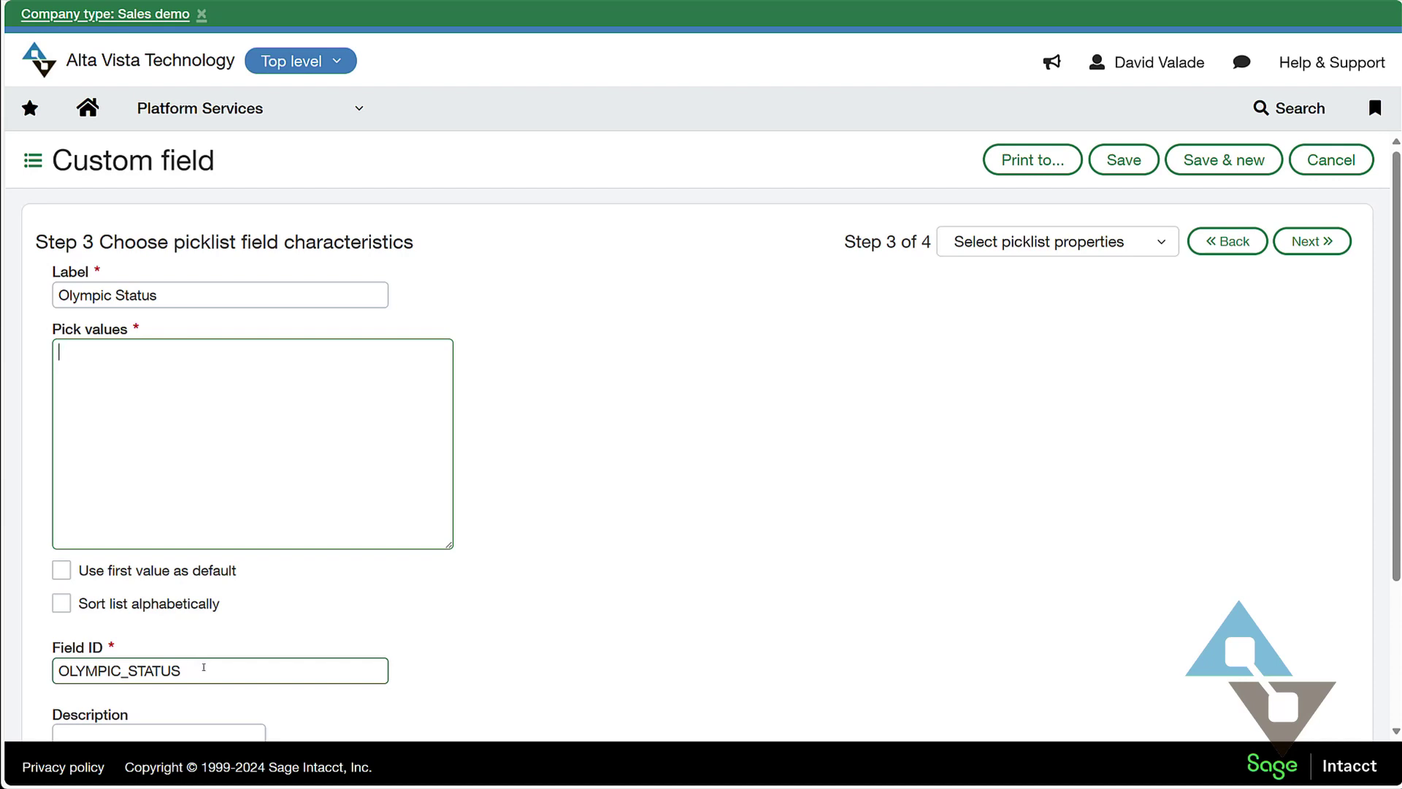
Enter the pick values Gold, Silver and Bronze on separate lines.
click(173, 356)
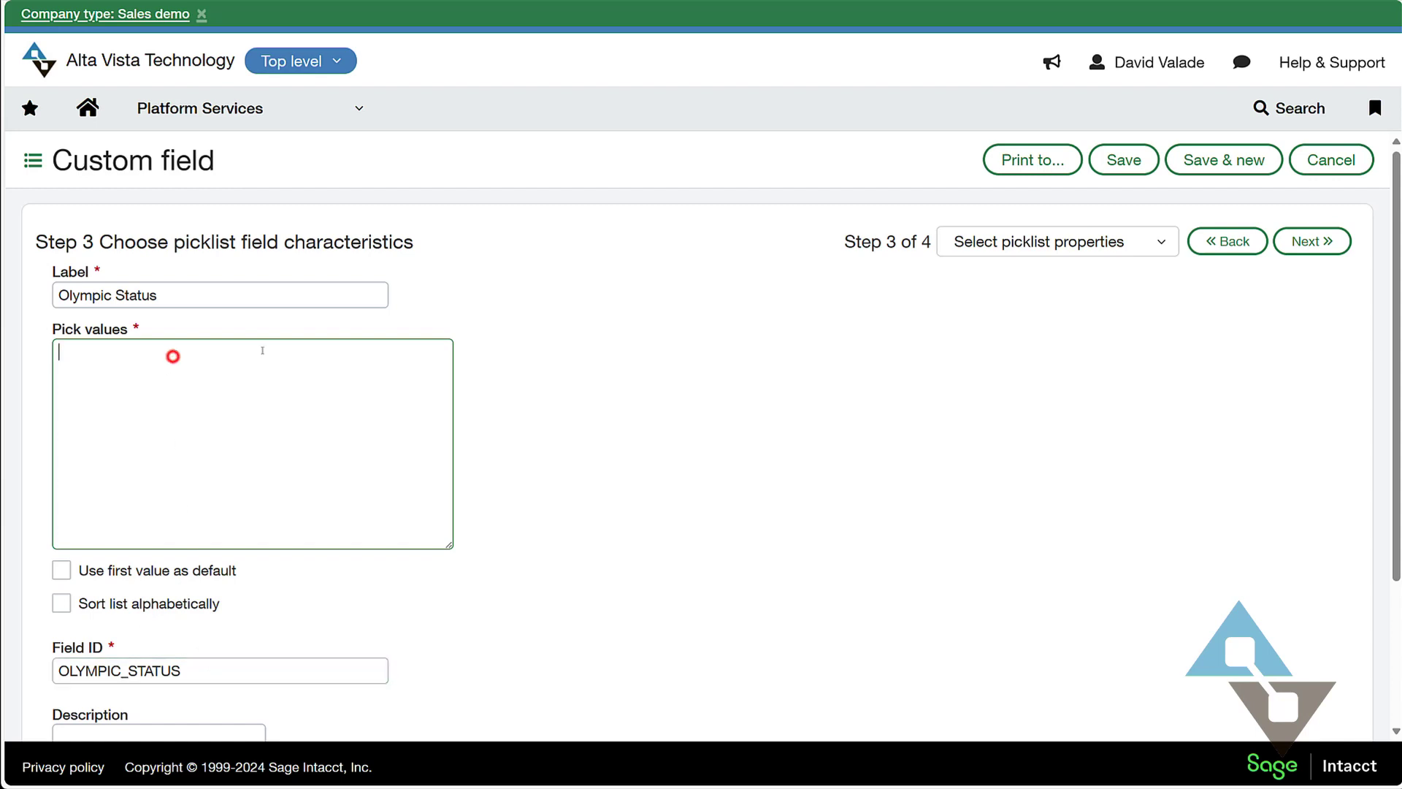
text(Gold)
key(Return)
text(Silver)
key(Return)
text(Bronze)
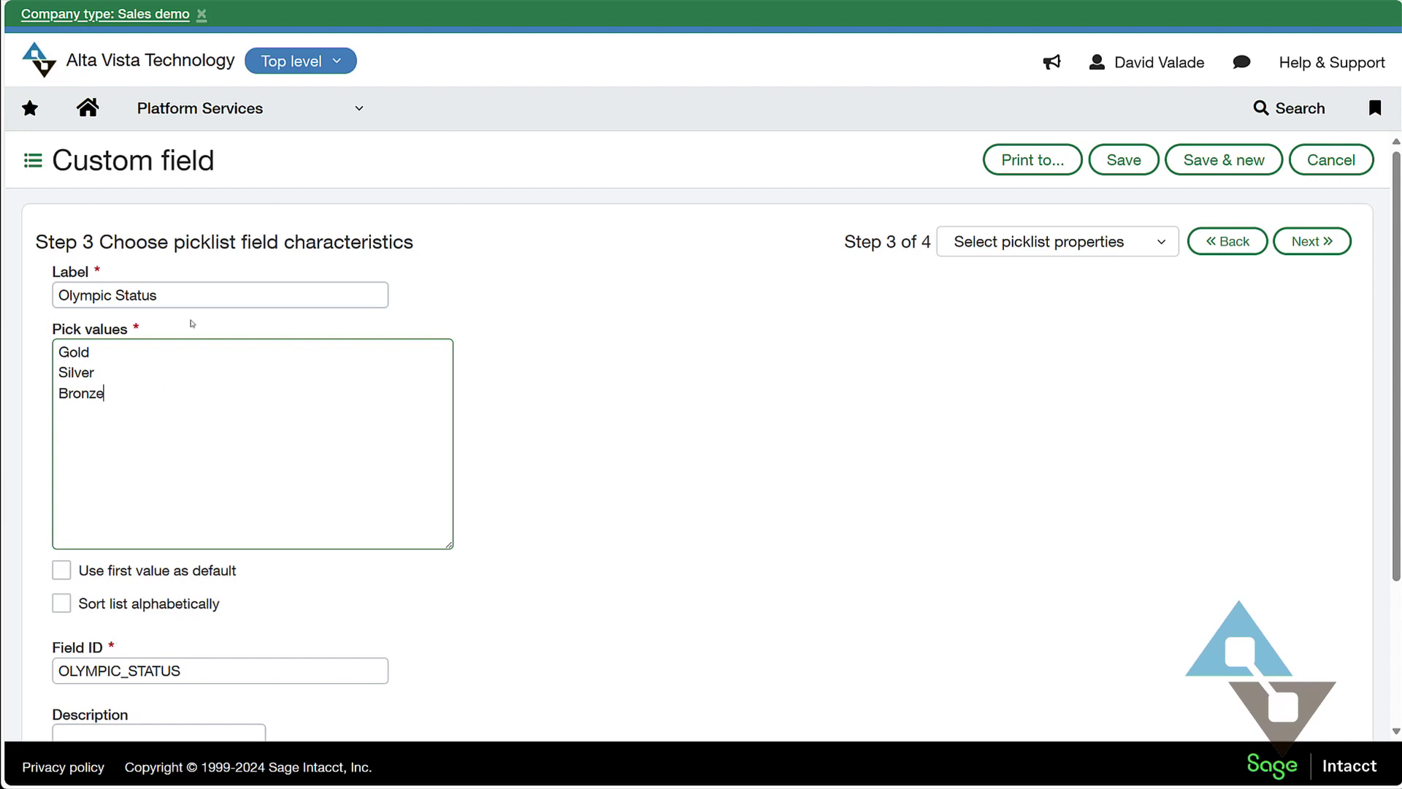
Leave the description empty and advance to the Step 4 deployment options.
scroll(611, 457, down, 3)
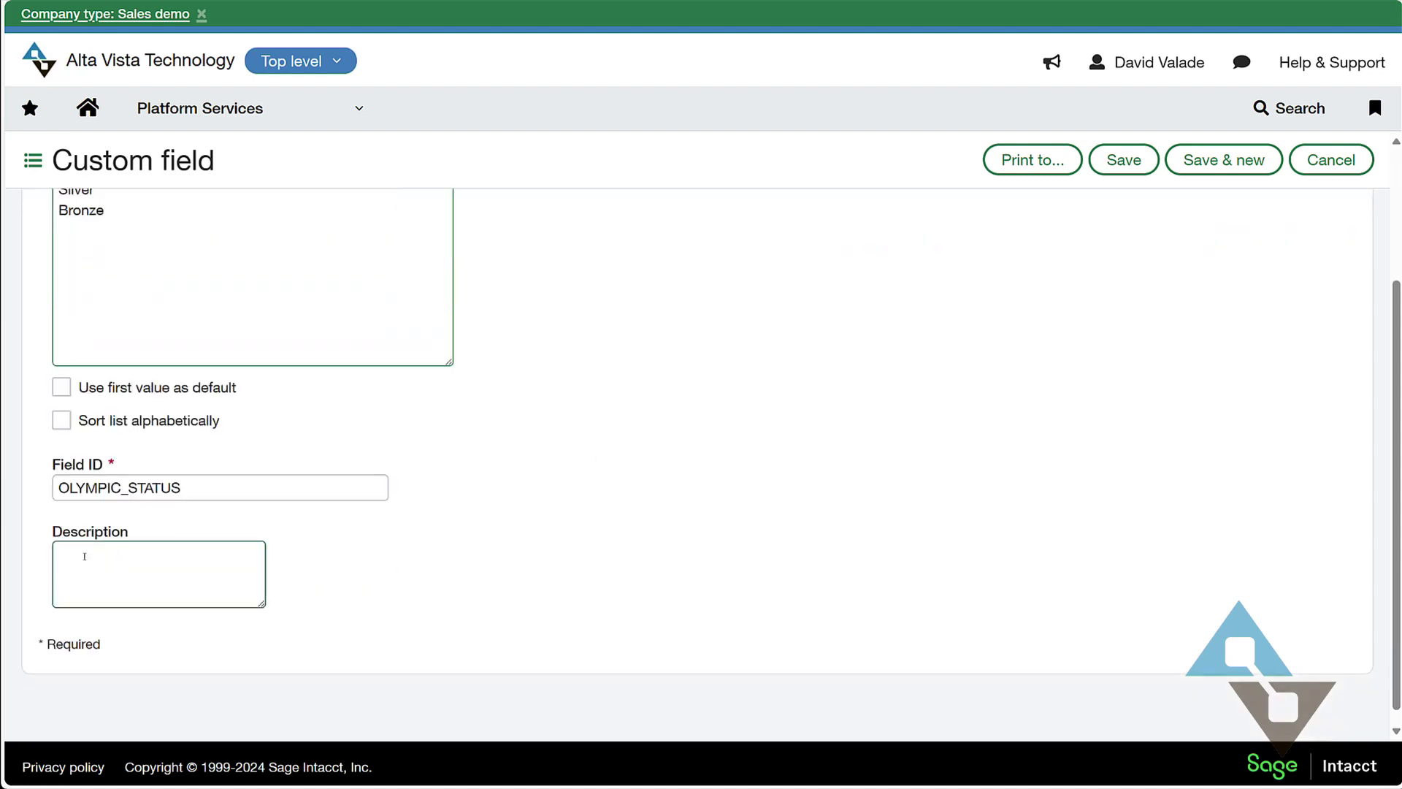
click(110, 558)
scroll(448, 539, up, 1)
scroll(448, 539, up, 1)
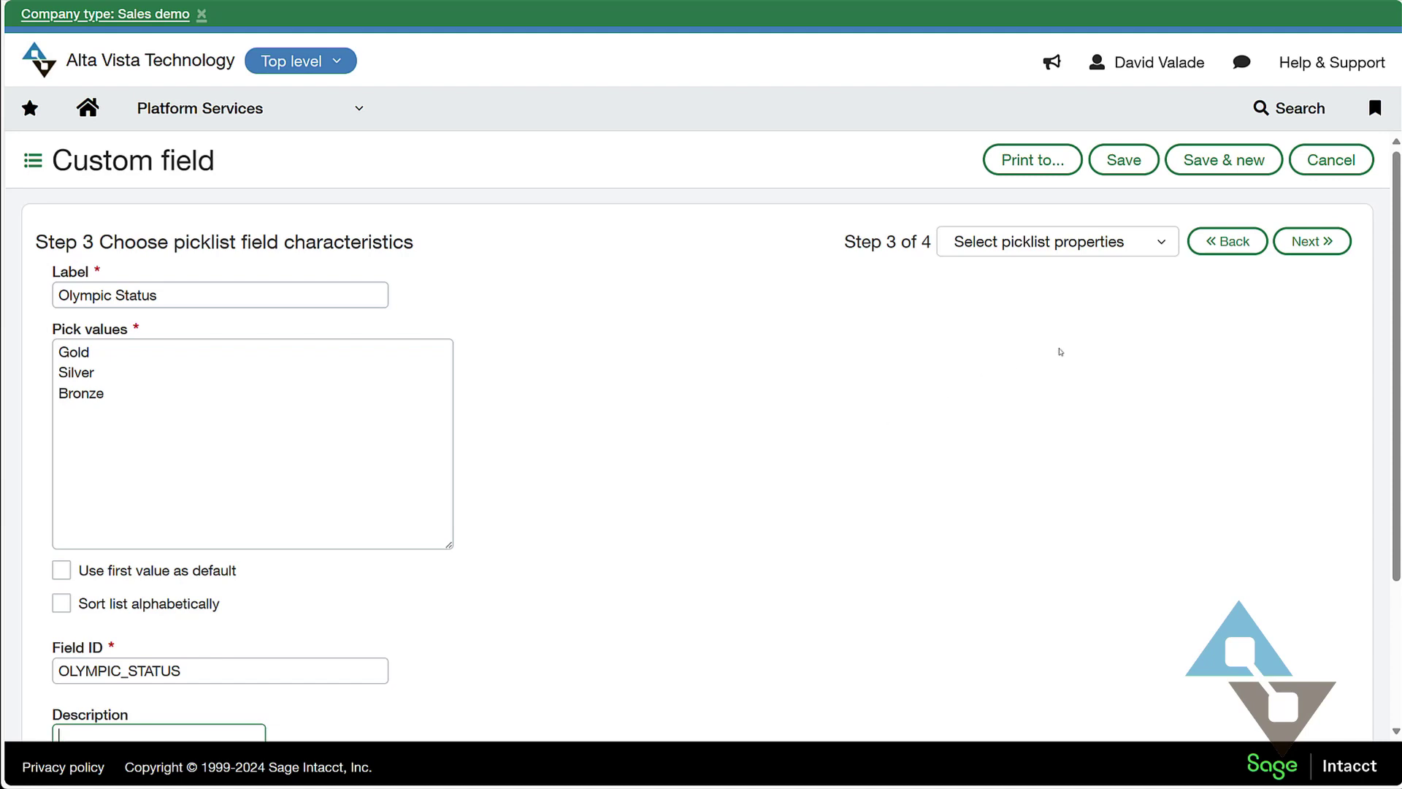
click(1310, 252)
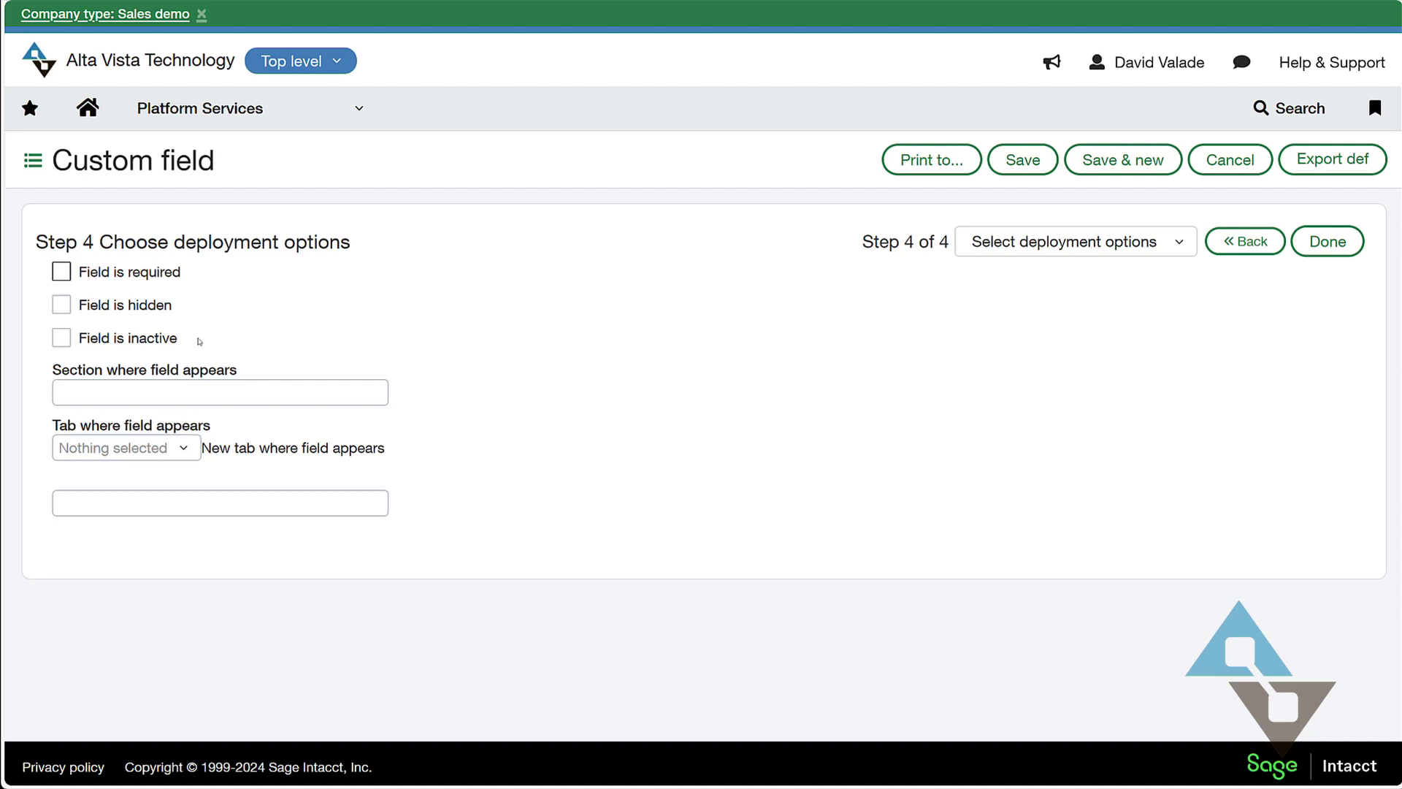
Keep the default tab and deployment settings and save the Olympic Status field.
click(184, 447)
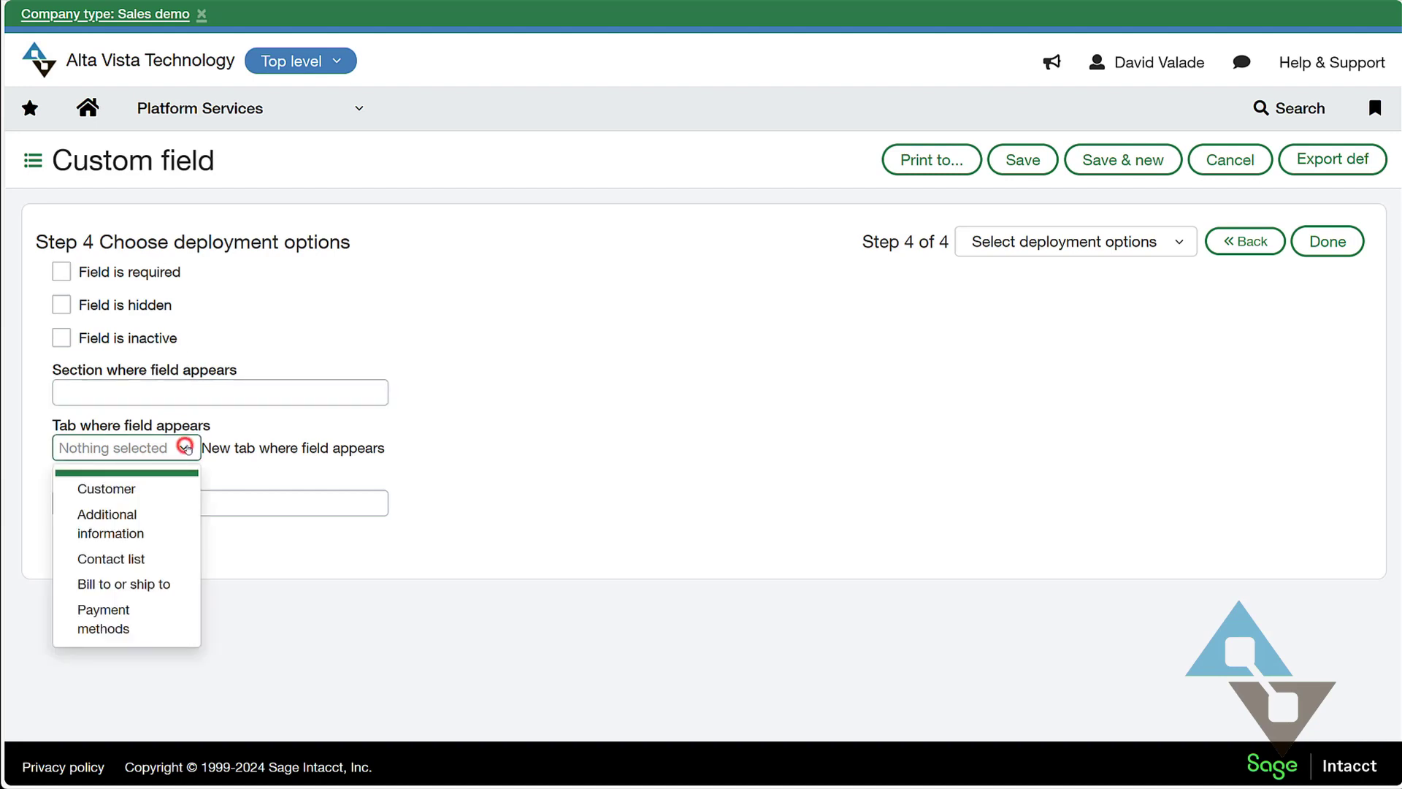
click(662, 427)
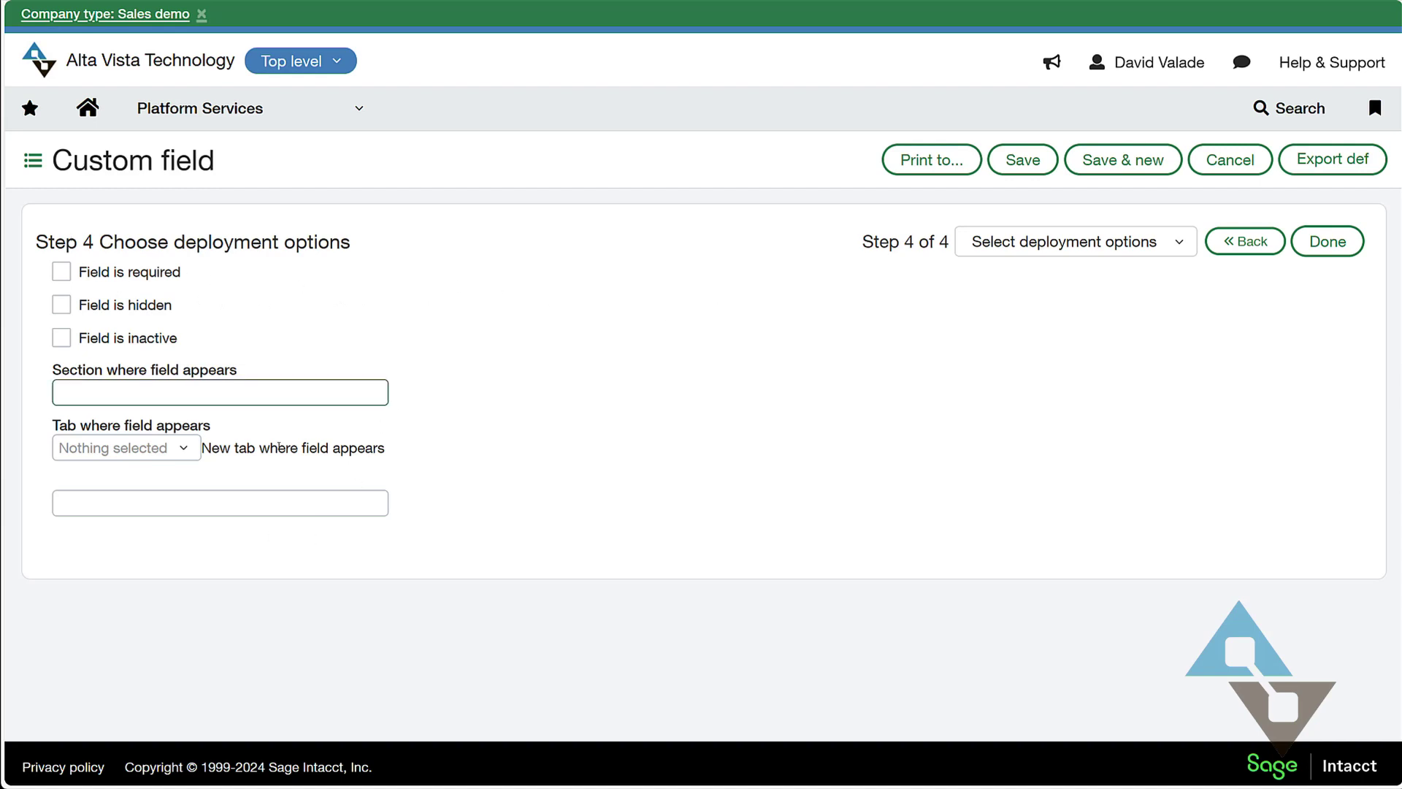
click(296, 509)
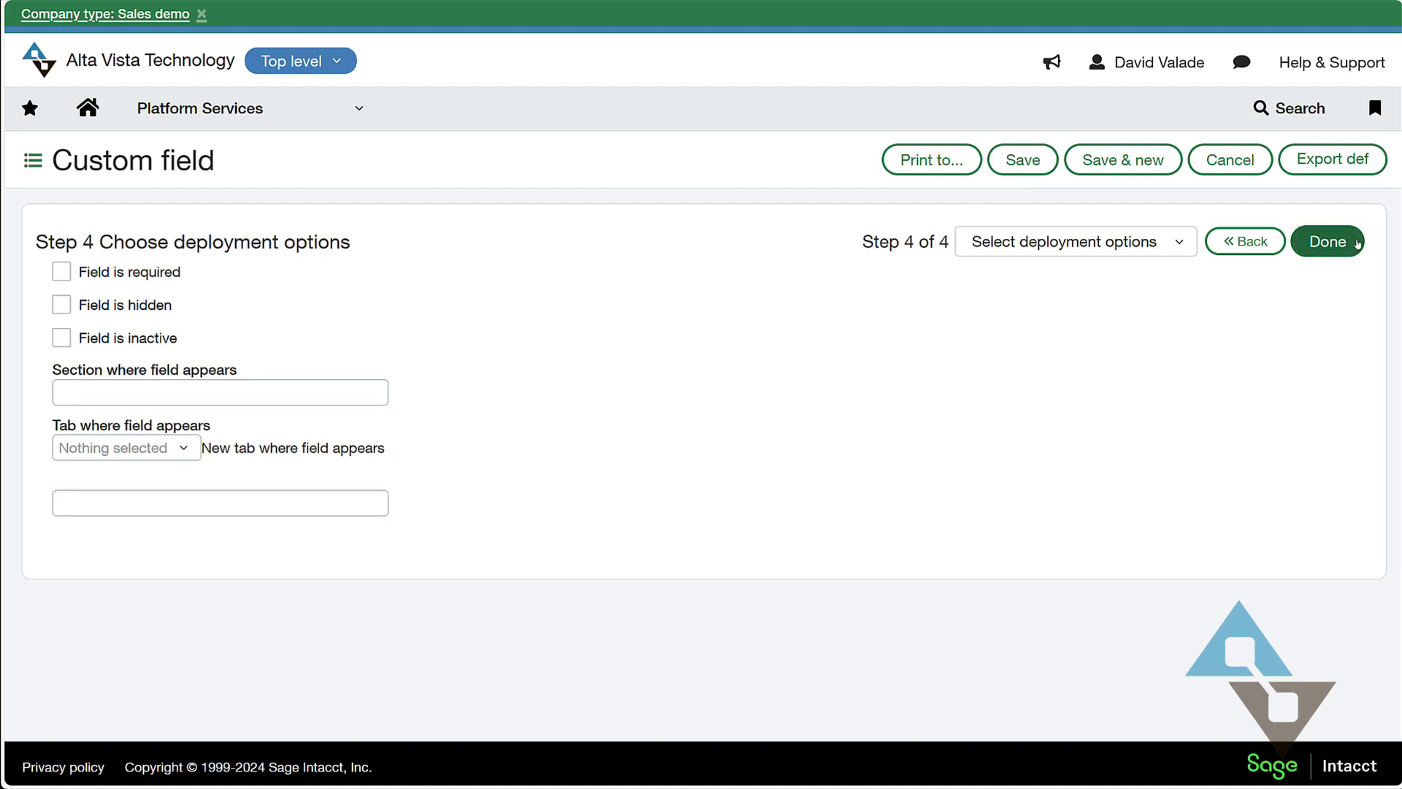
click(1229, 159)
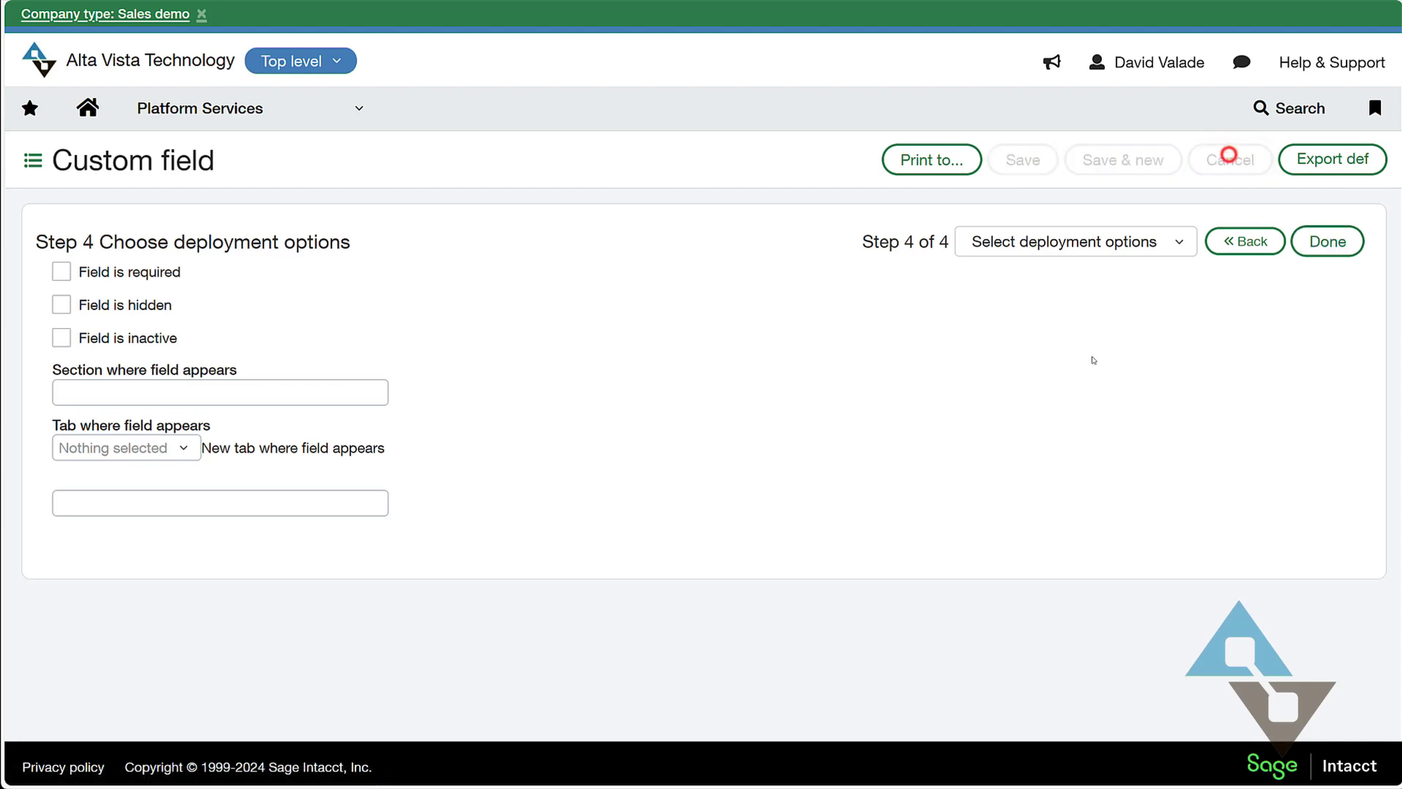
Go to the Order Entry Customers list showing 524 customers.
click(256, 108)
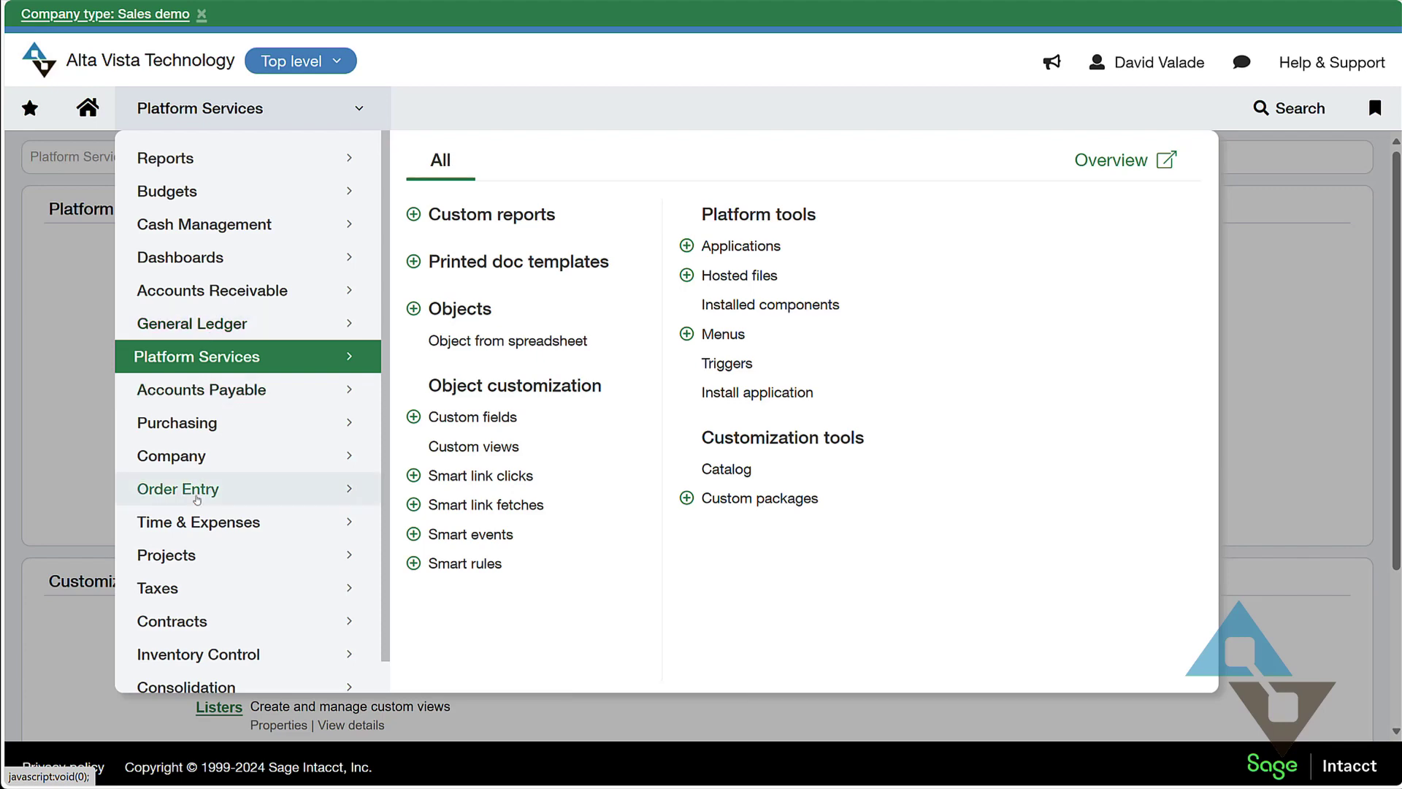
click(195, 495)
click(474, 215)
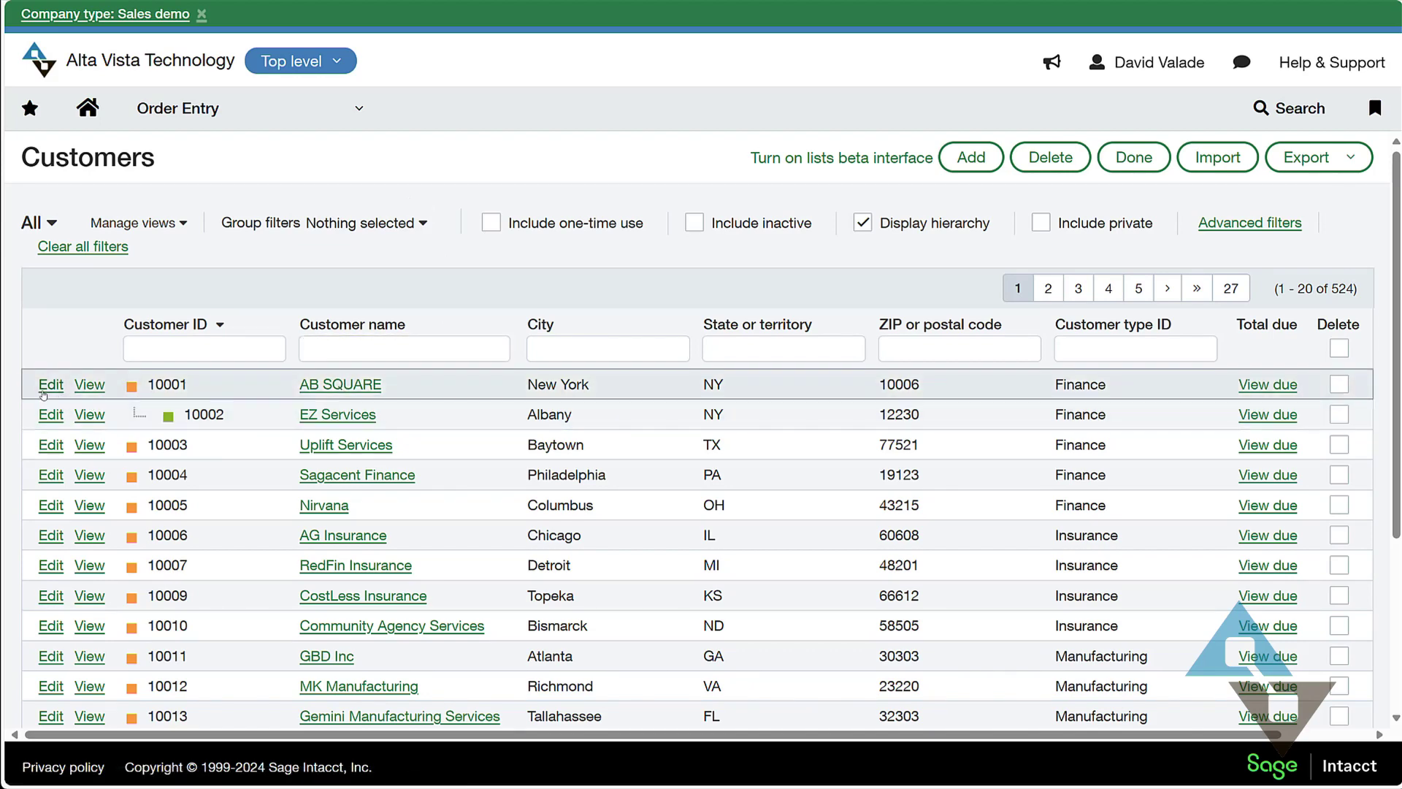
click(48, 385)
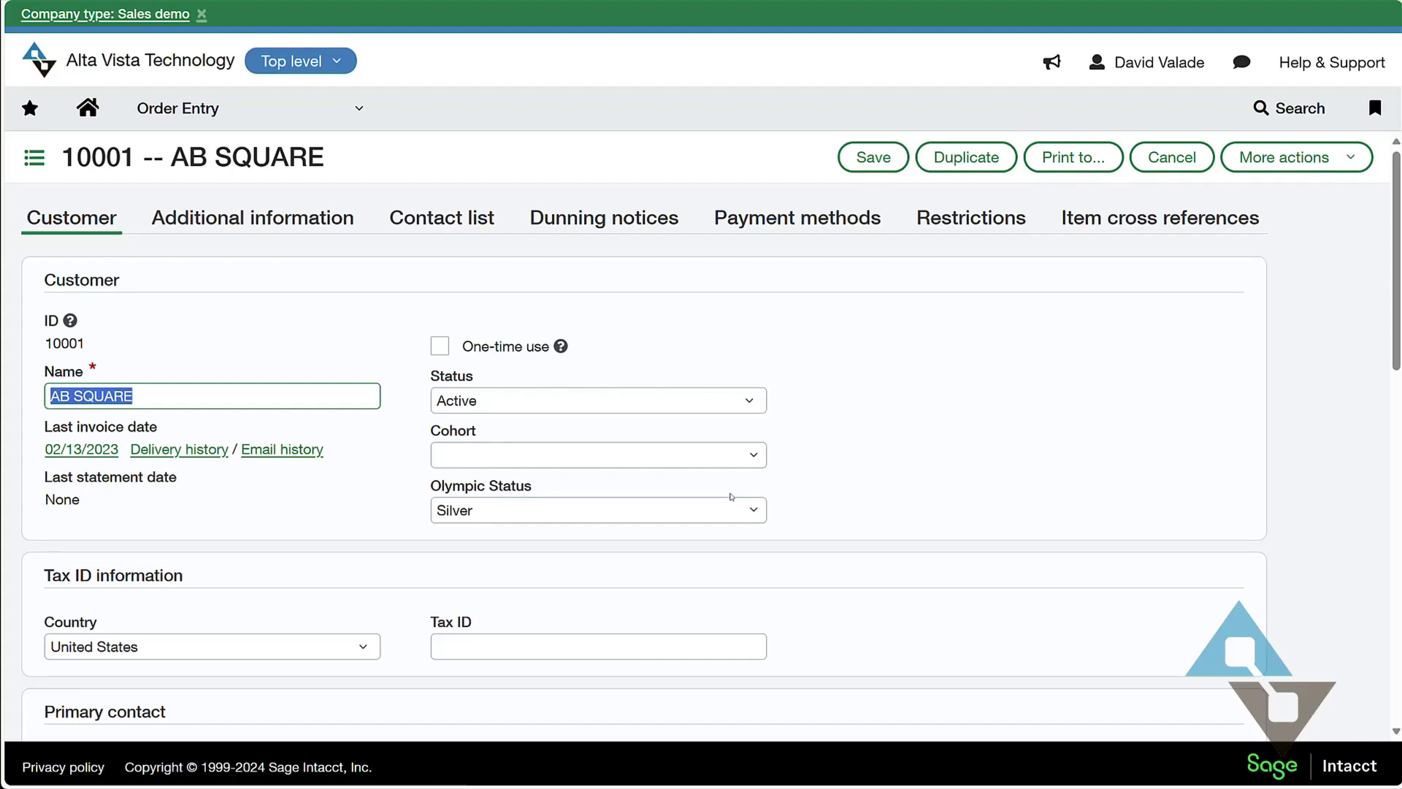
click(753, 509)
click(980, 493)
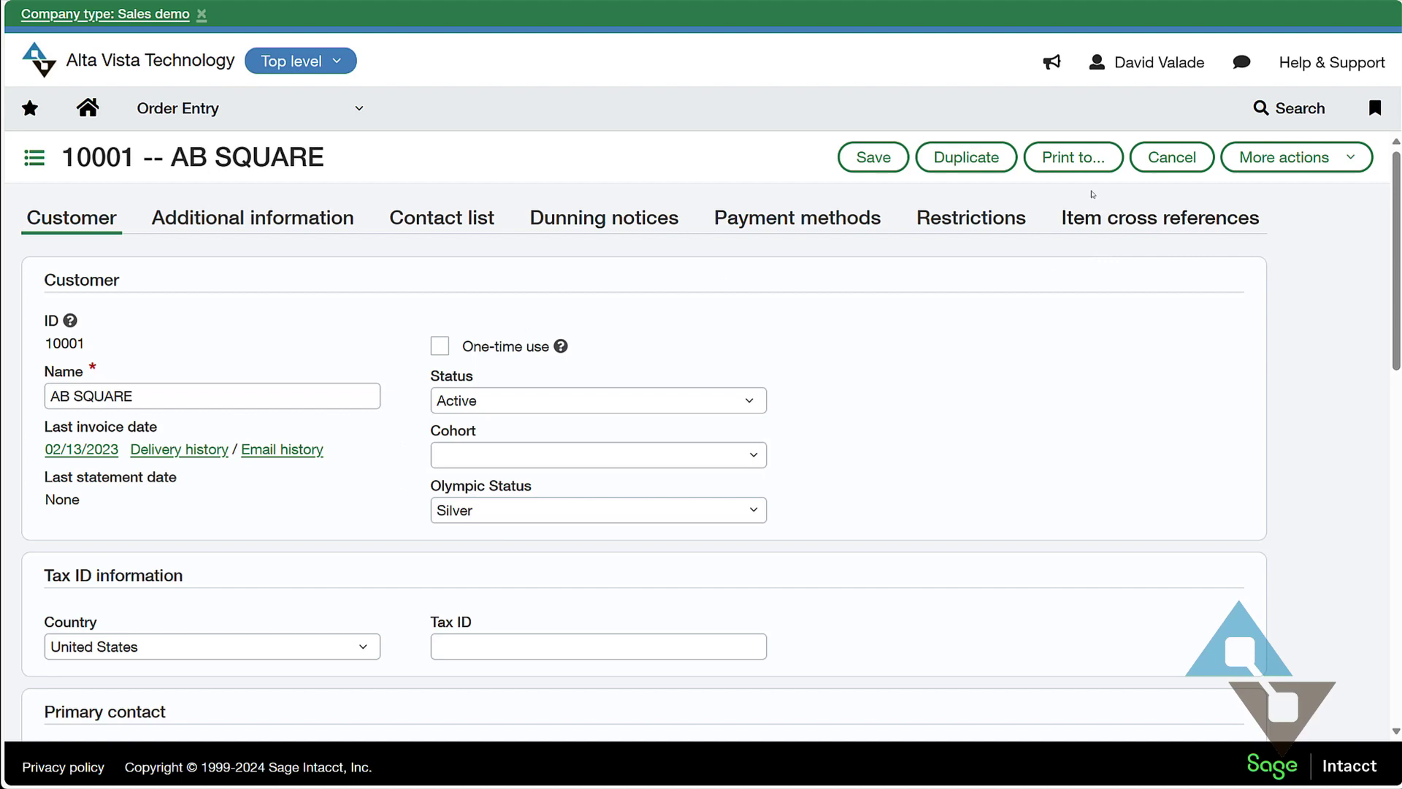
click(1173, 149)
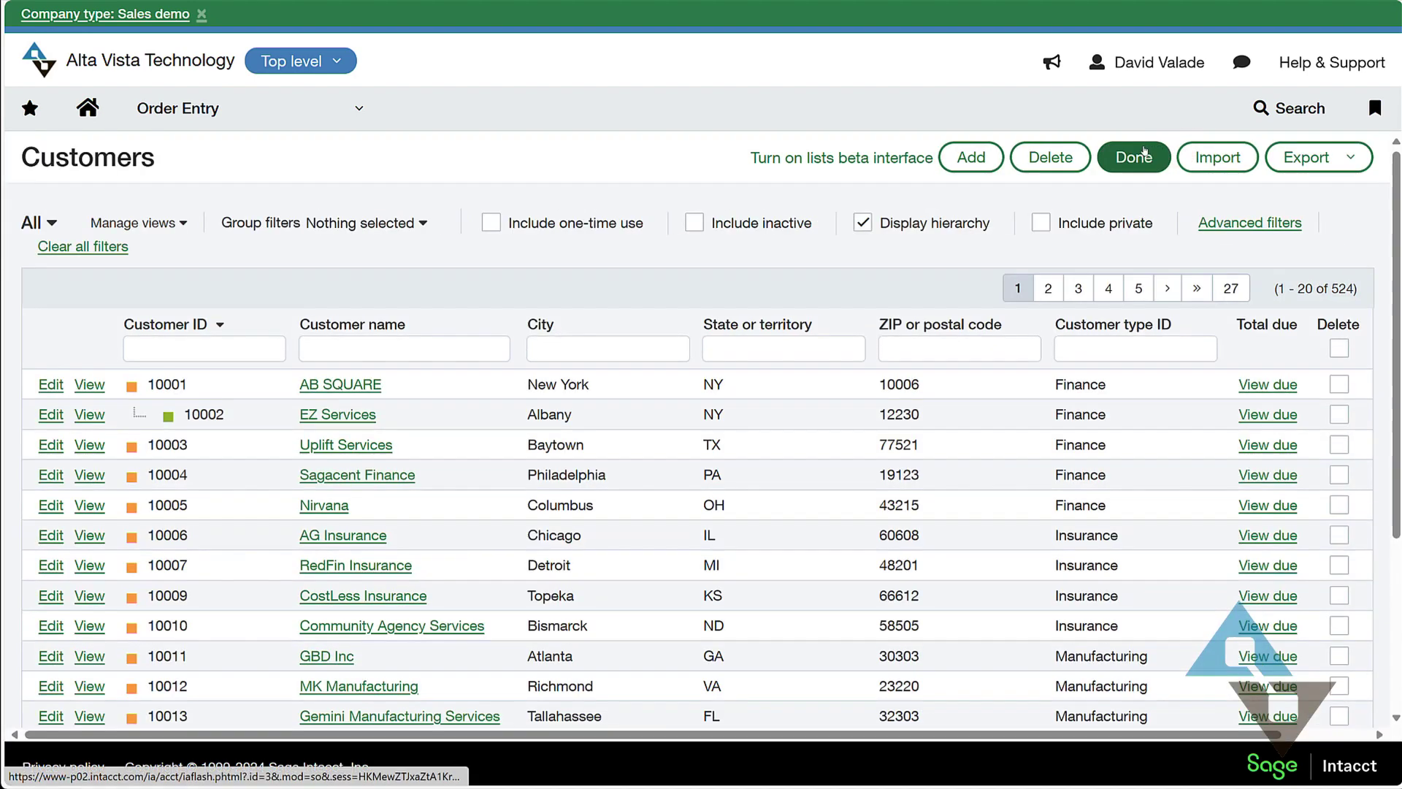
Start a new customer and confirm Olympic Status offers Gold, Silver and Bronze.
click(963, 159)
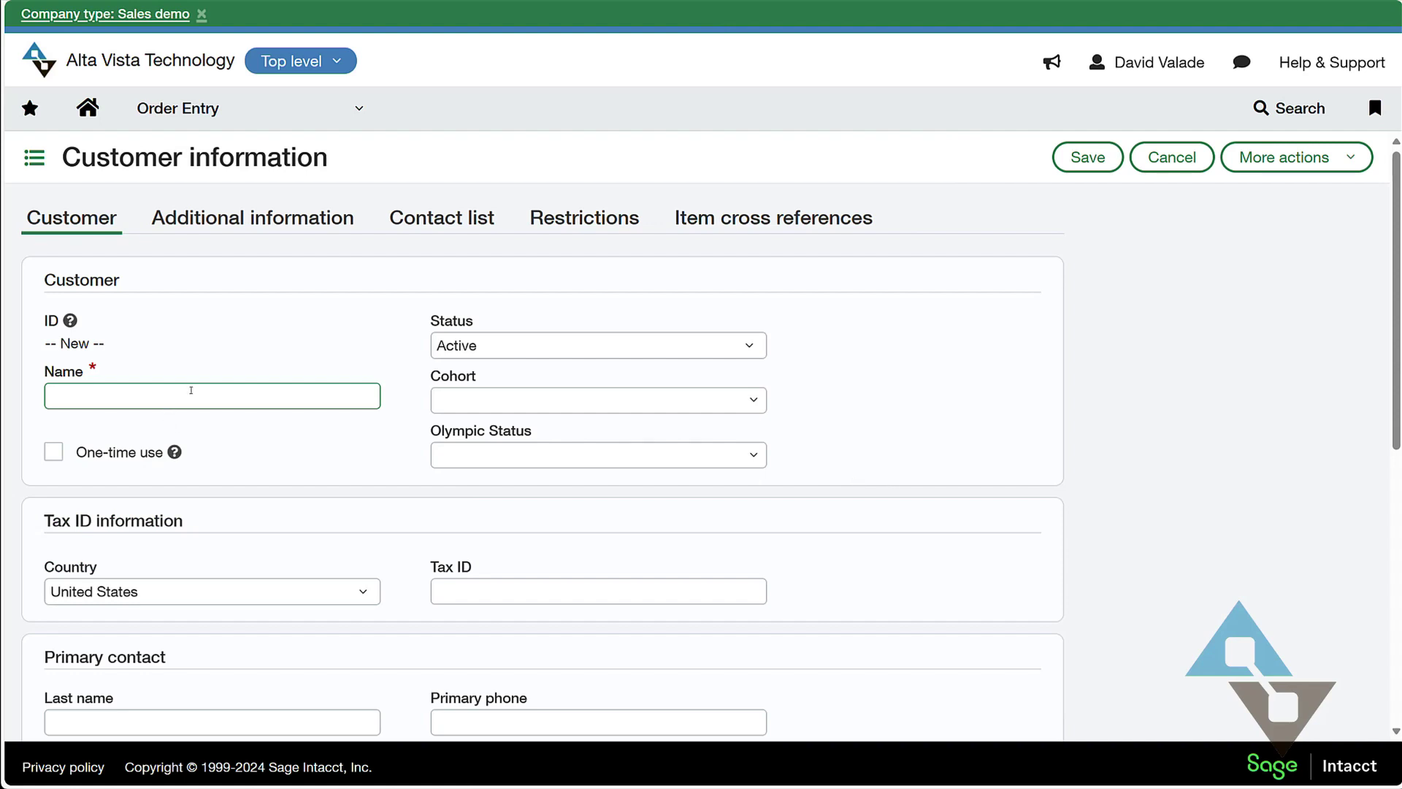
click(752, 455)
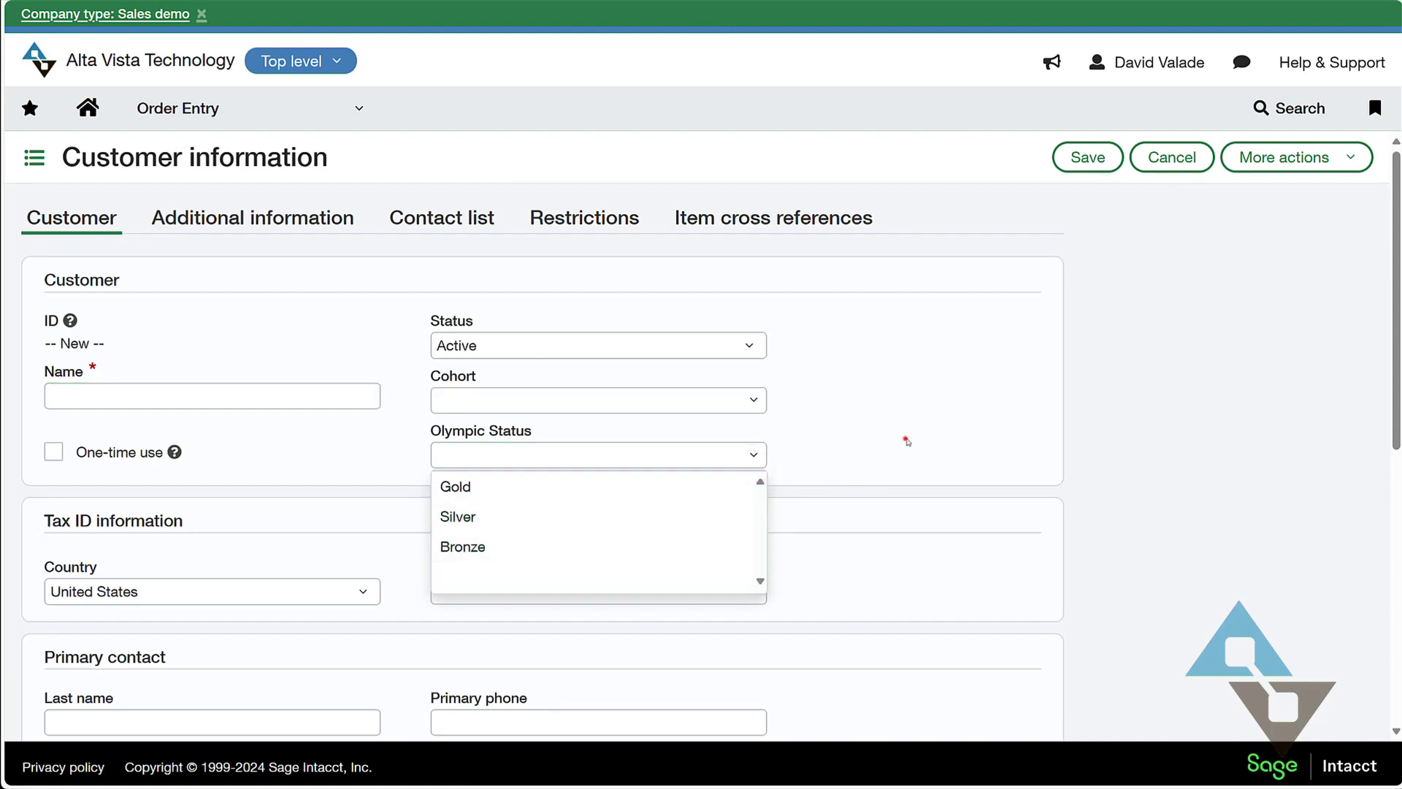
click(906, 438)
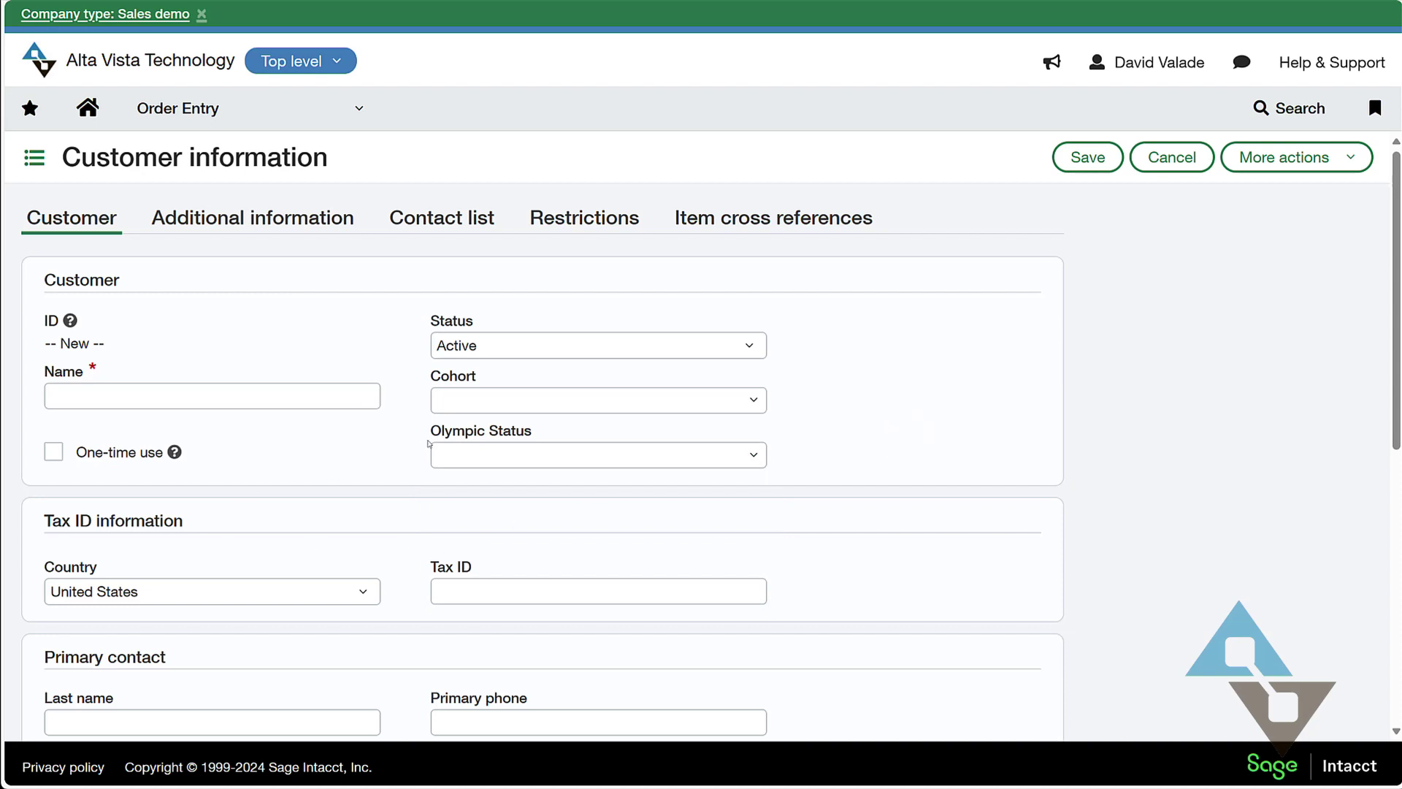